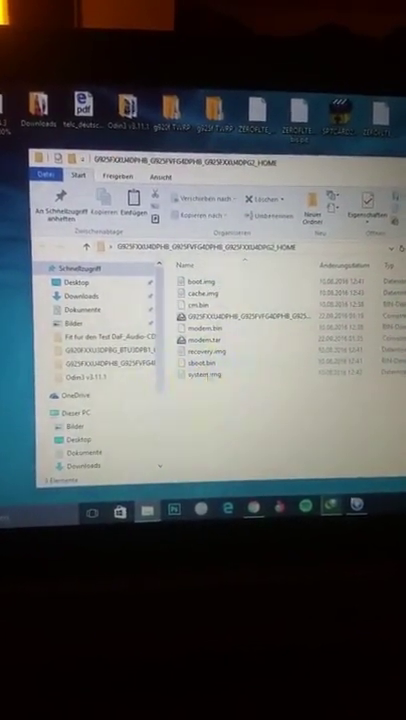
Use 7-Zip to archive modem.bin as modem.tar in TAR format, keeping the suggested name
click(212, 337)
click(281, 272)
key(End)
click(126, 412)
click(379, 420)
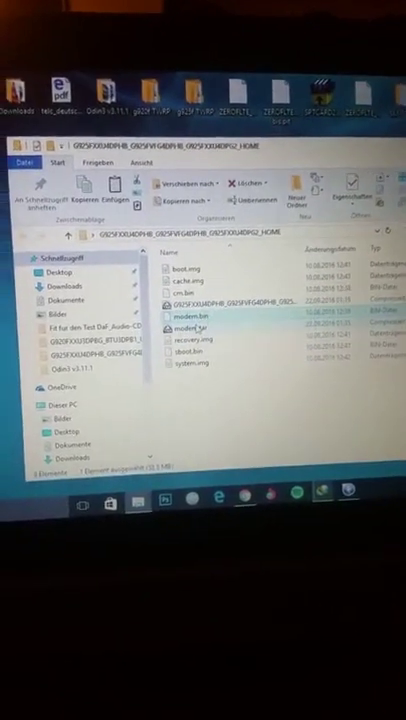